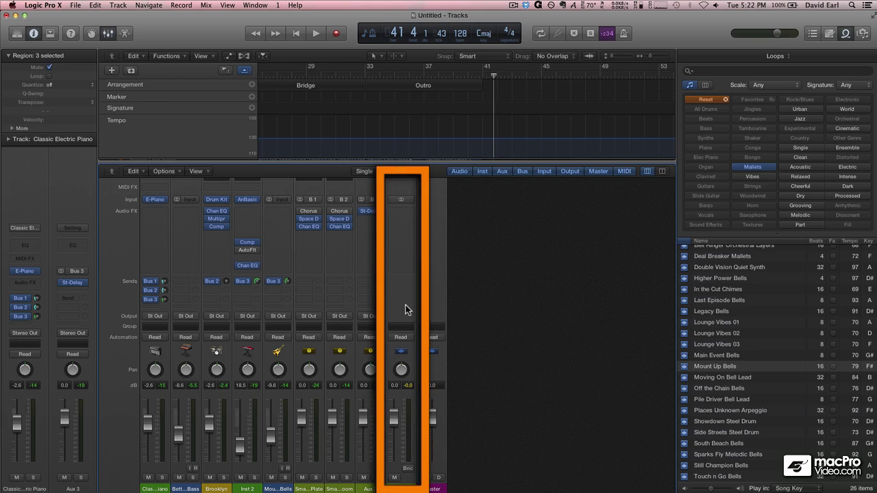
Insert a stereo Adaptive Limiter on the Output channel strip and move its window clear of the mixer channels.
left_click(404, 211)
mouse_move(421, 244)
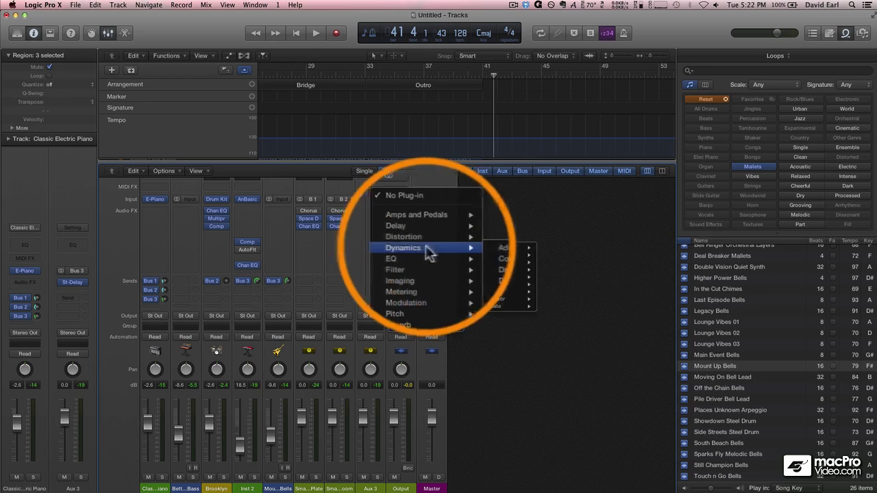
mouse_move(514, 255)
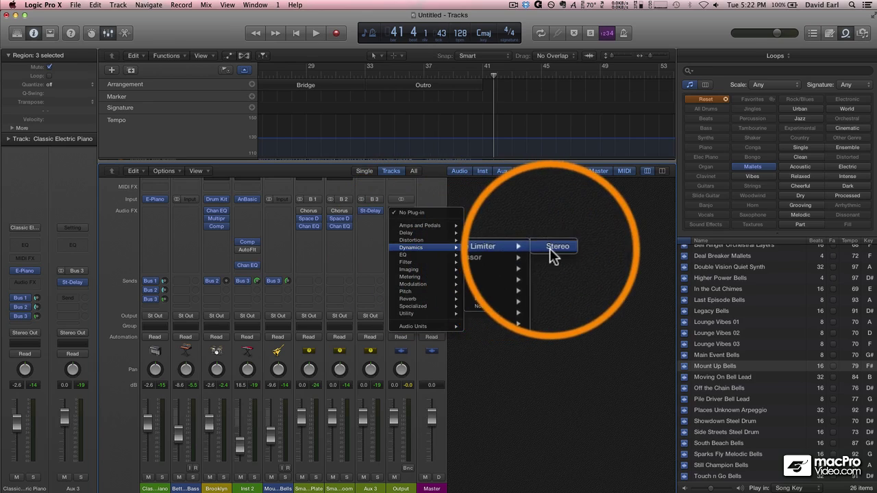
left_click(553, 250)
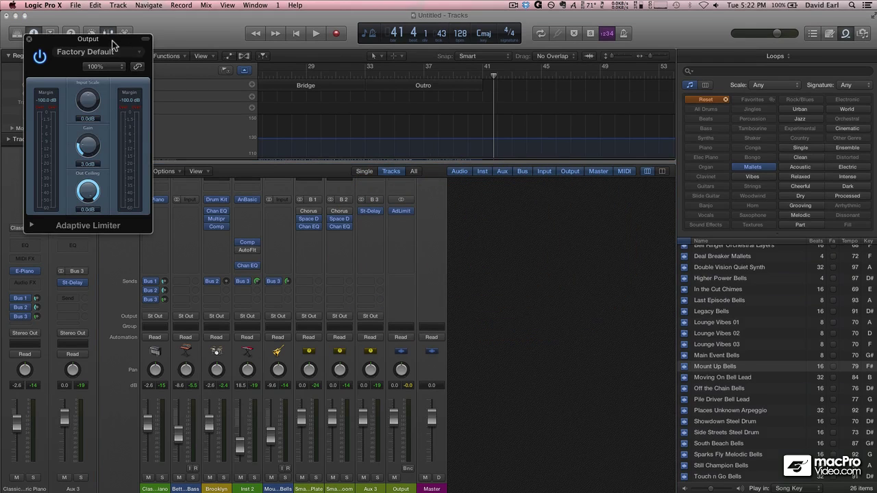
left_click_drag(113, 45, 540, 171)
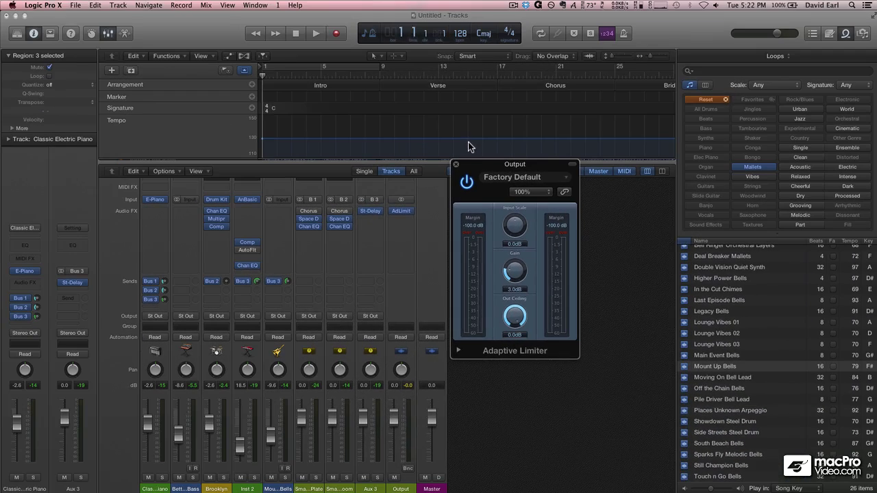
During playback, set the limiter's Gain to 4.0 dB, Input Scale to -0.2 dB and Out Ceiling to -0.1 dB, and close it.
key("space")
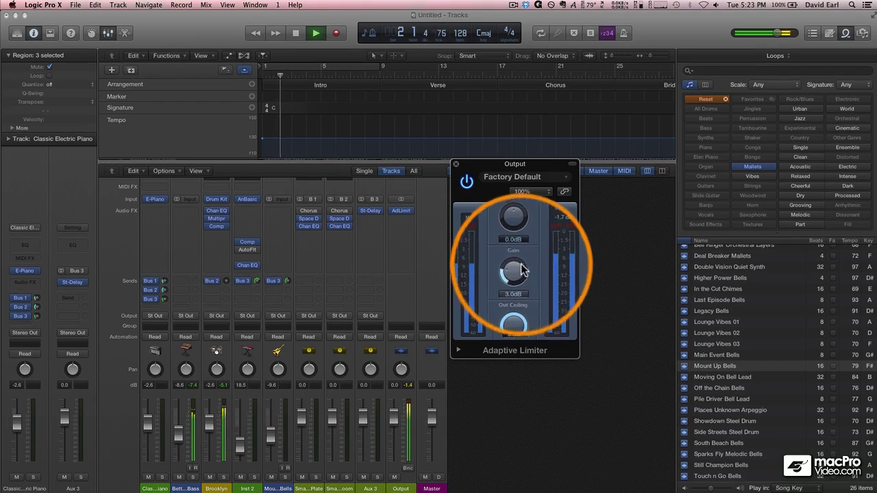
left_click_drag(521, 270, 518, 269)
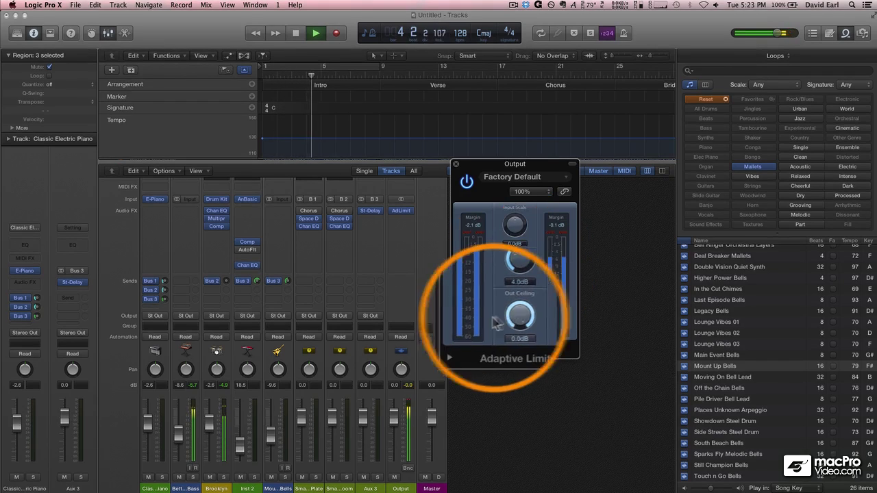
left_click_drag(514, 234, 514, 231)
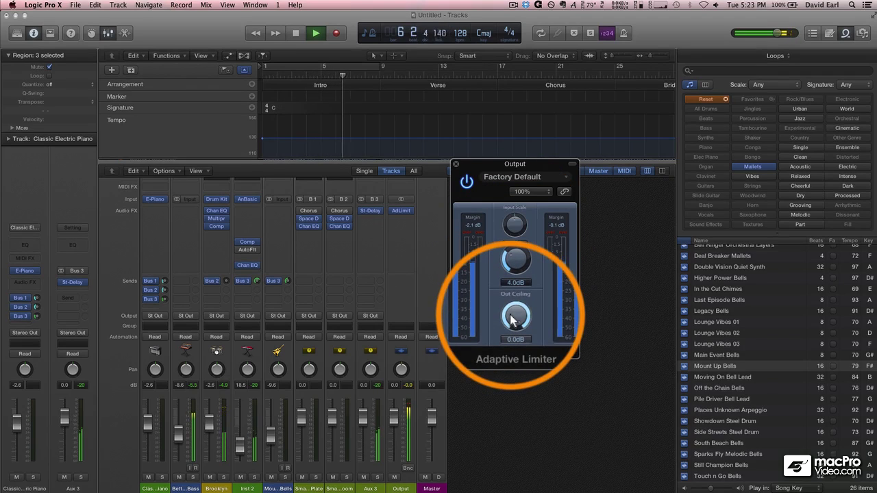
left_click_drag(512, 320, 512, 323)
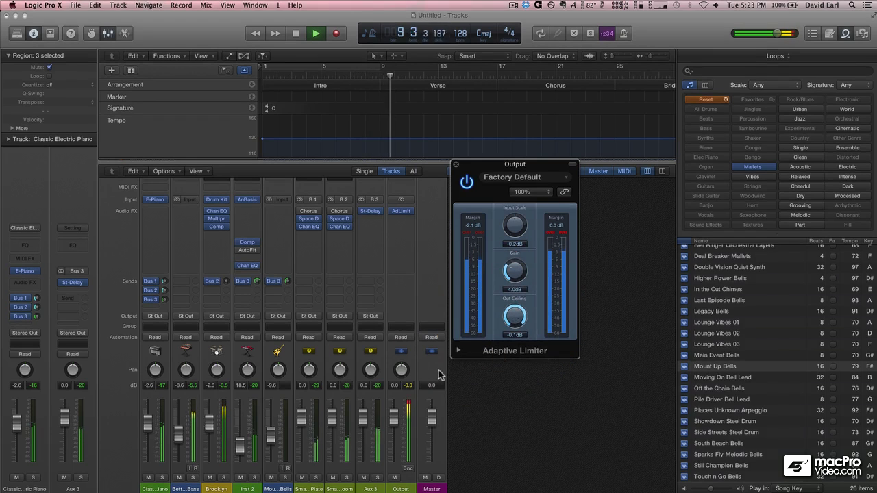
key("space")
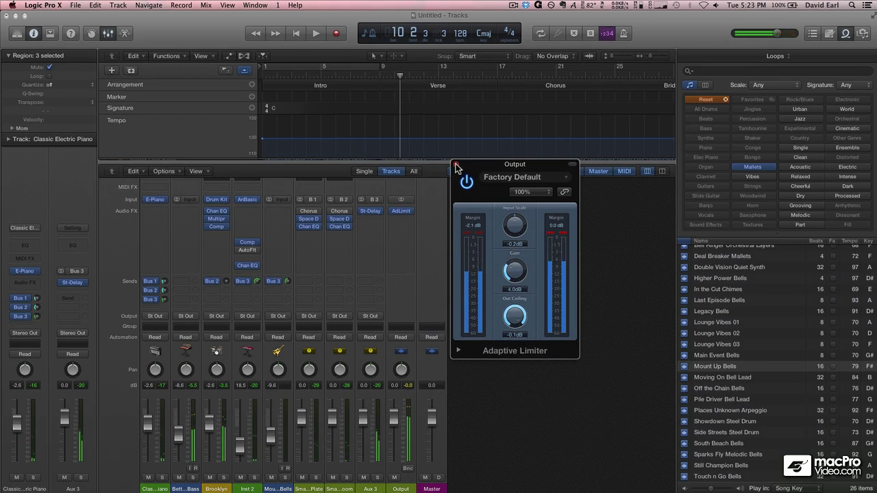
left_click(456, 166)
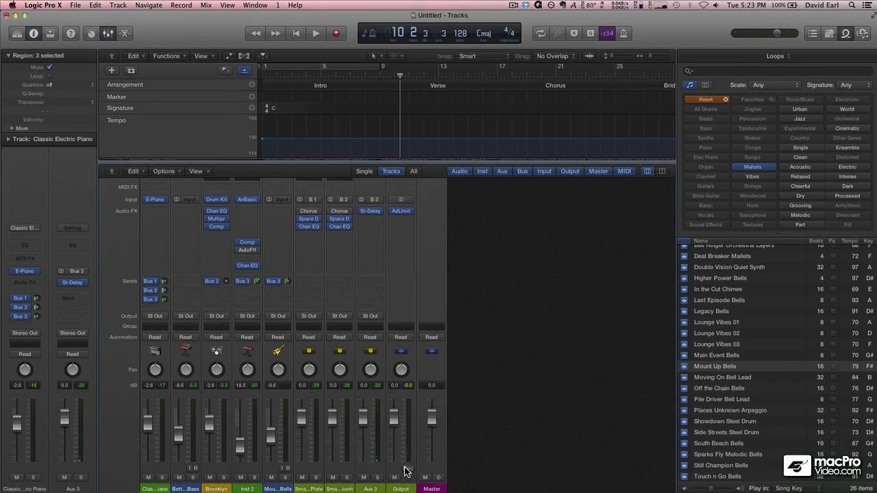
Open the bounce settings for the Output channel and keep AIFF as the PCM file format.
left_click(408, 465)
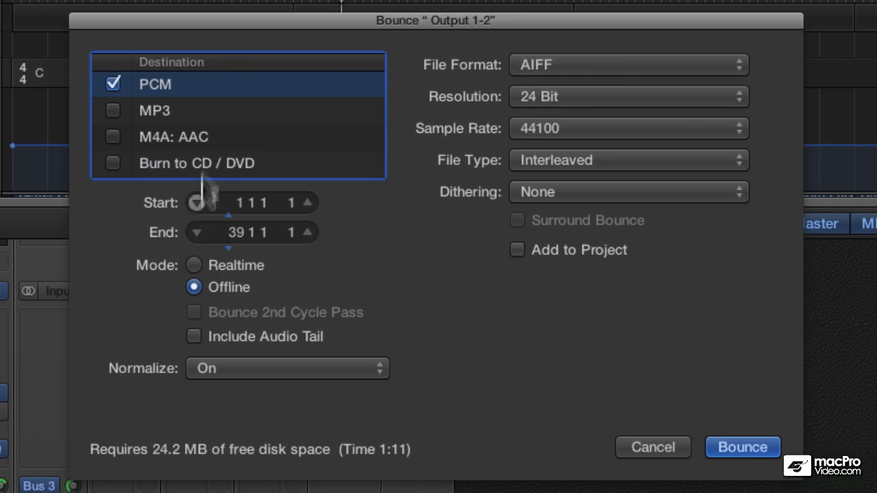
left_click(527, 68)
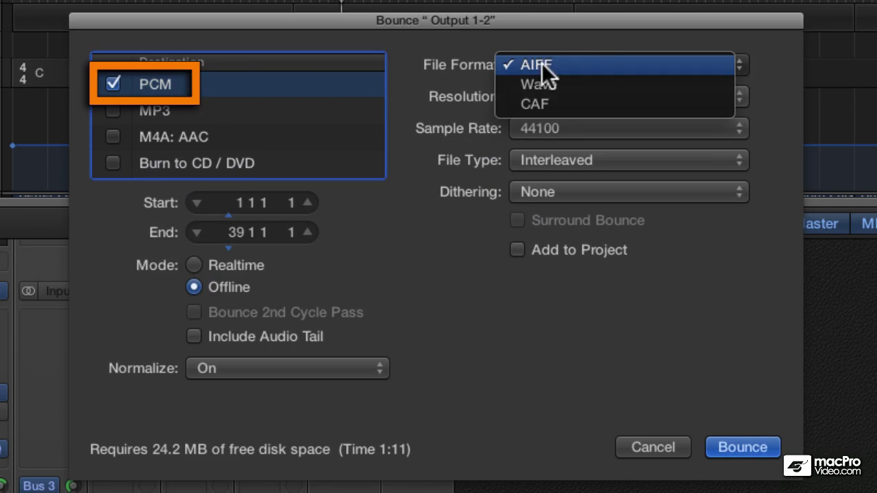
left_click(609, 63)
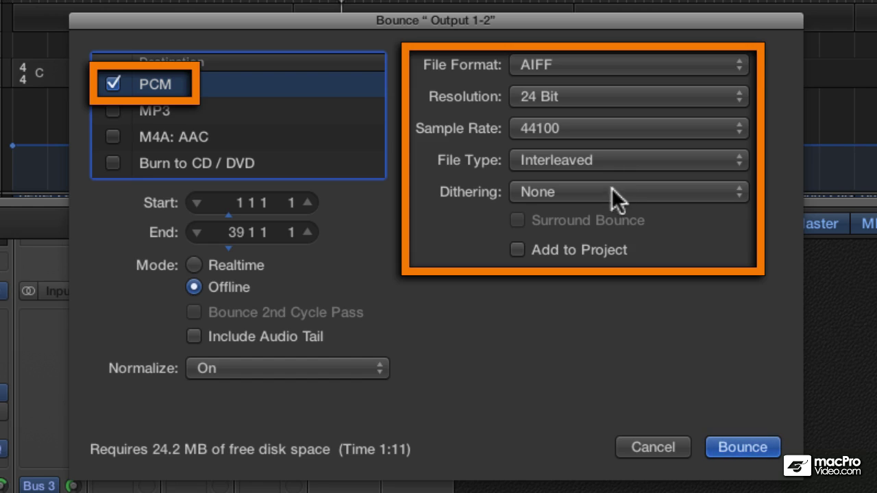
Enable the MP3 destination with a stereo bit rate of 320 kbps and a mono bit rate of 128 kbps.
left_click(199, 118)
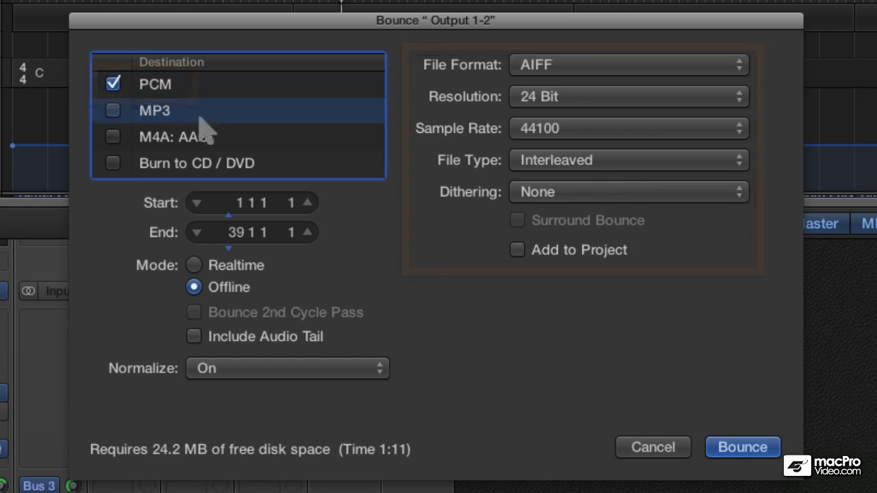
left_click(110, 113)
left_click(568, 96)
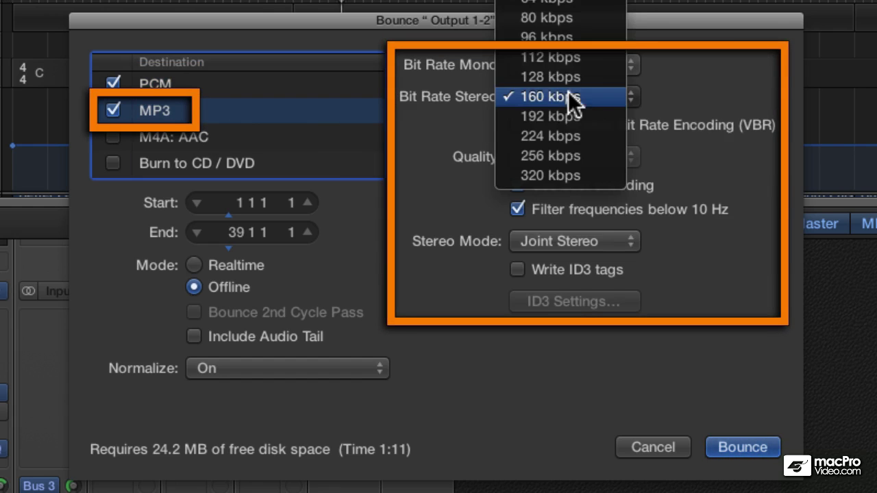
left_click(564, 177)
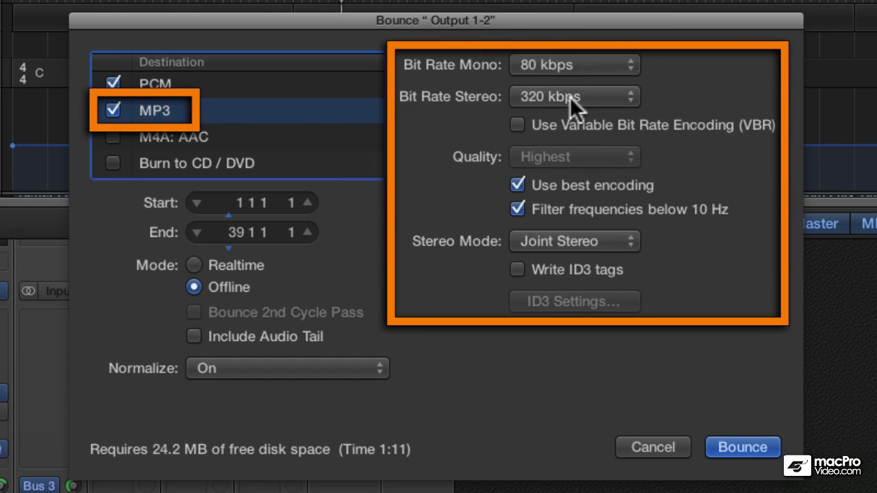
left_click(558, 60)
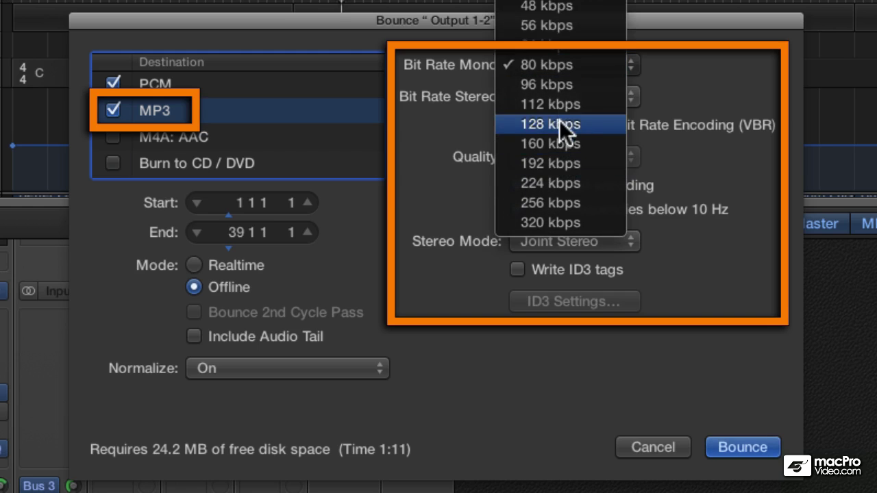
left_click(560, 123)
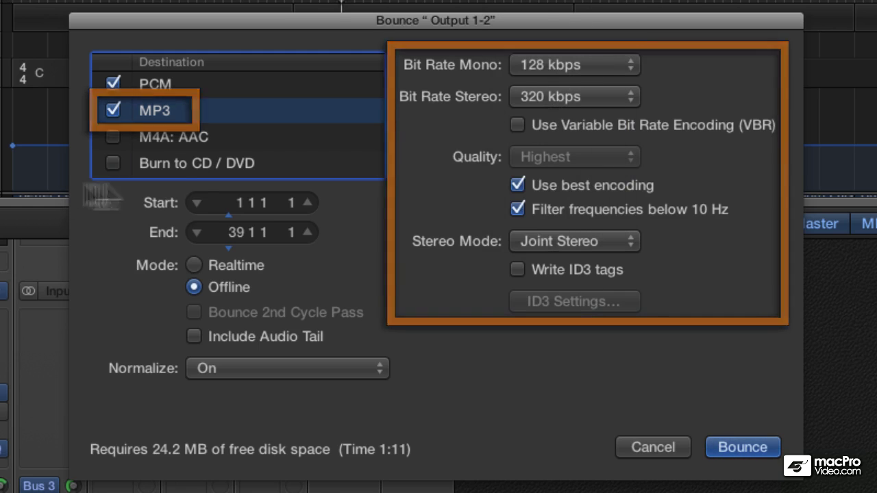
Enable the M4A: AAC destination at 320 kbps, and review the Burn to CD / DVD and PCM options.
left_click(177, 137)
left_click(113, 137)
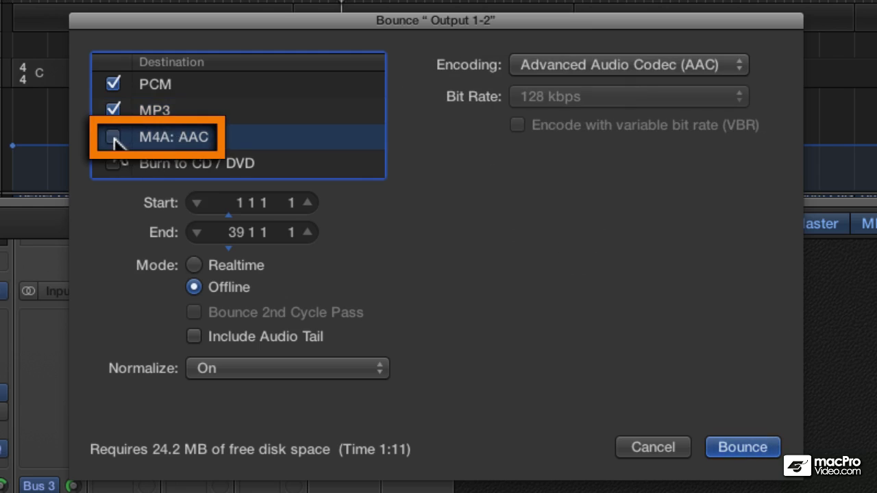
left_click(603, 97)
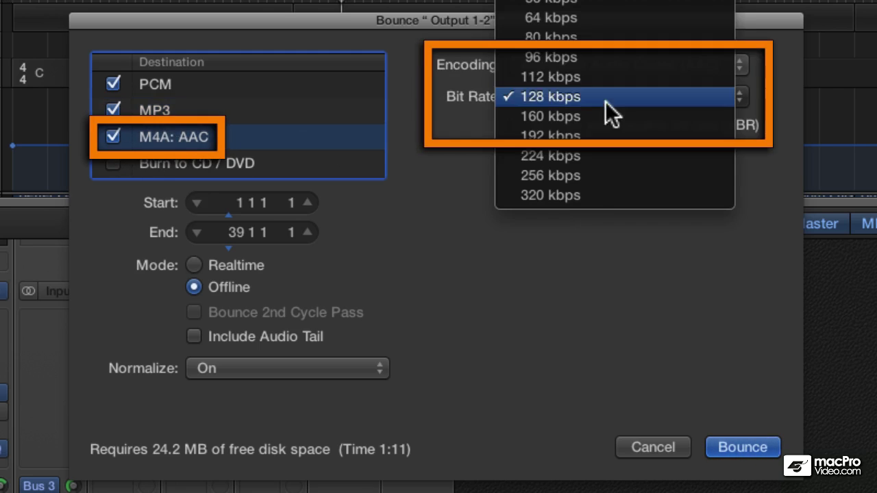
left_click(582, 197)
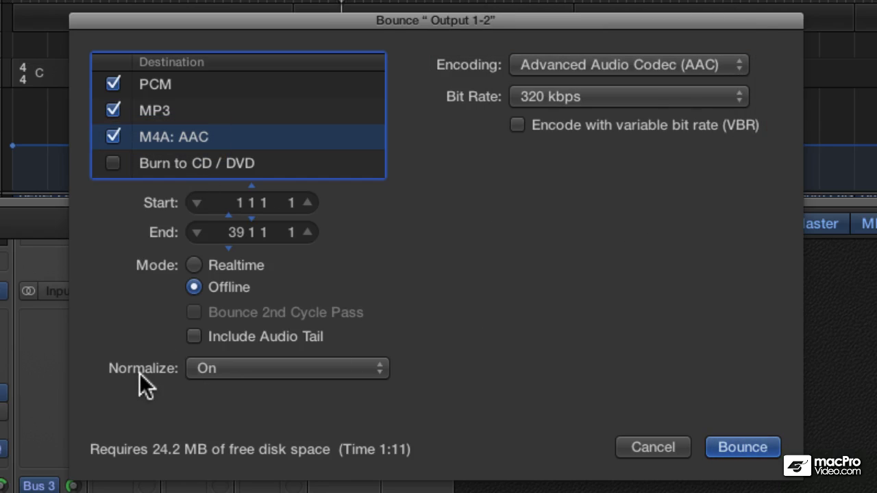
left_click(190, 161)
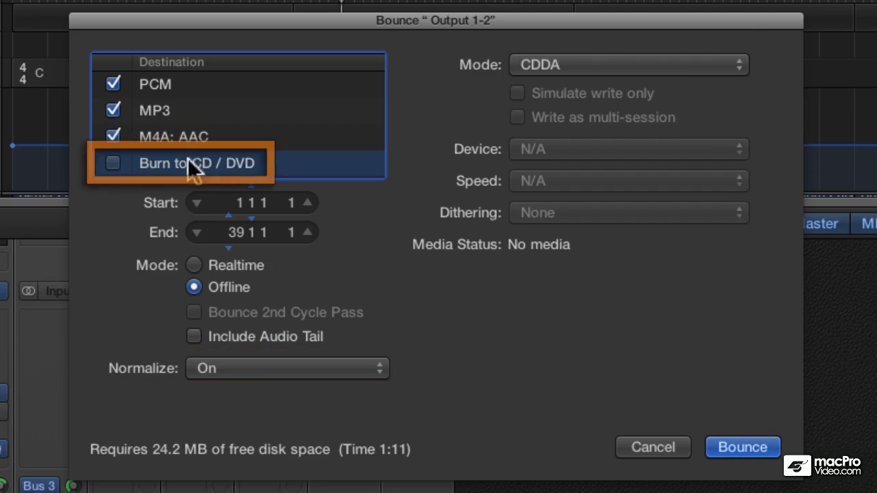
left_click(224, 83)
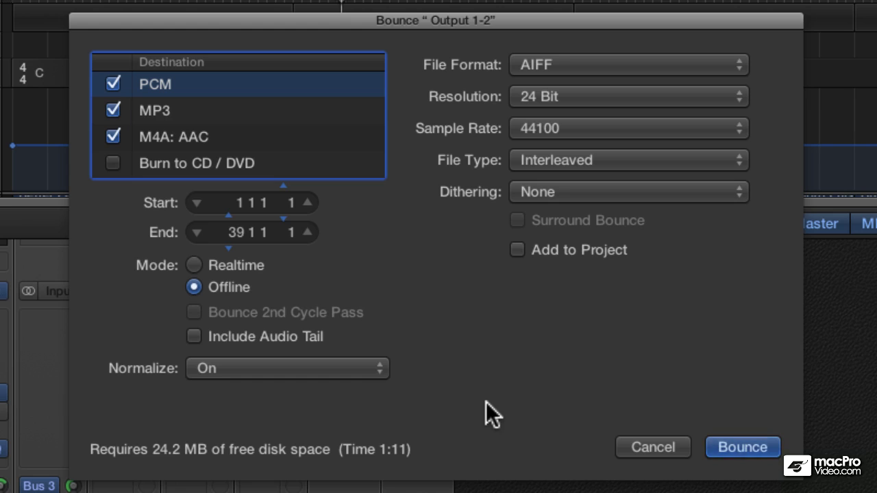
Proceed with the bounce as far as selecting the output file's name, and cancel the save.
left_click(754, 445)
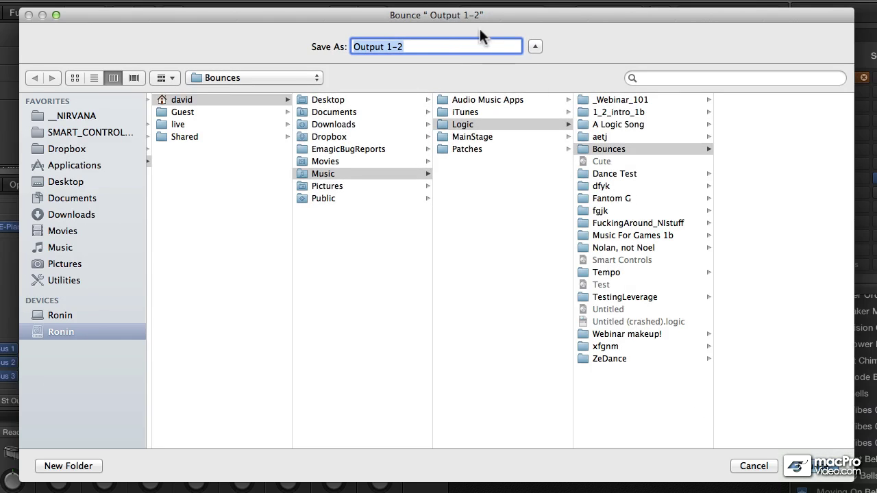
left_click(458, 51)
left_click_drag(426, 47, 306, 55)
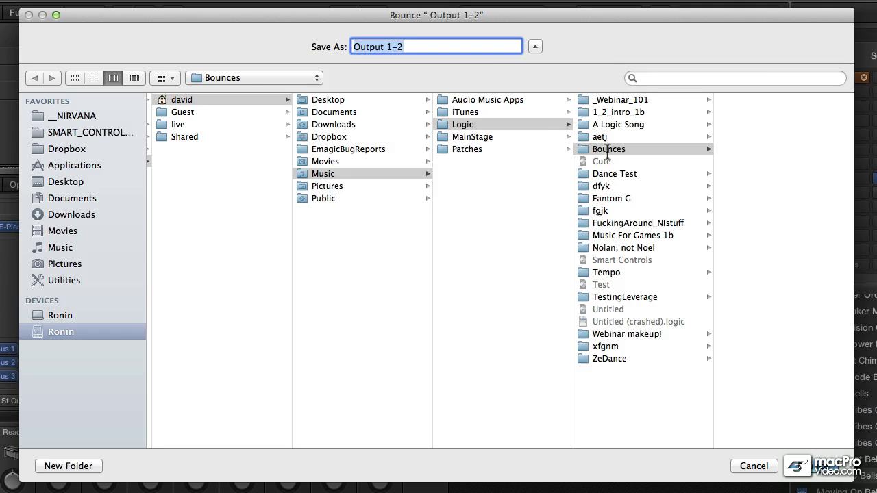
left_click(754, 466)
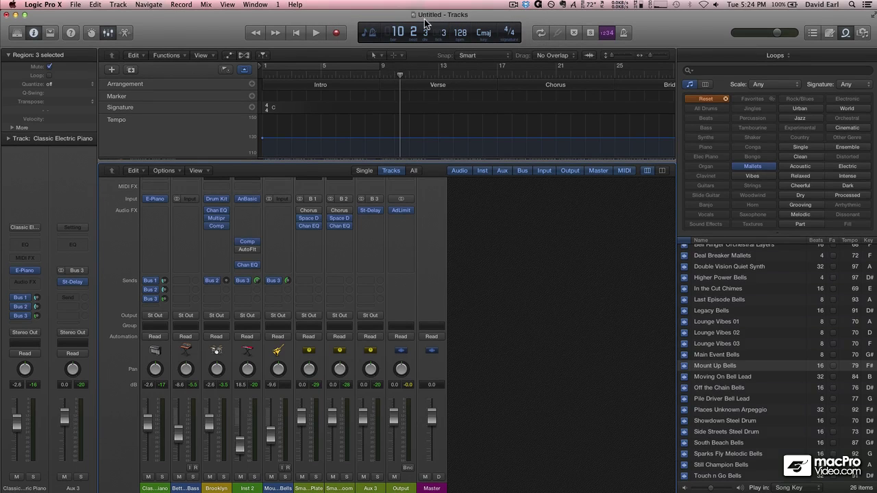
Save the project to the Desktop under the name "A Logic Song".
left_click(74, 4)
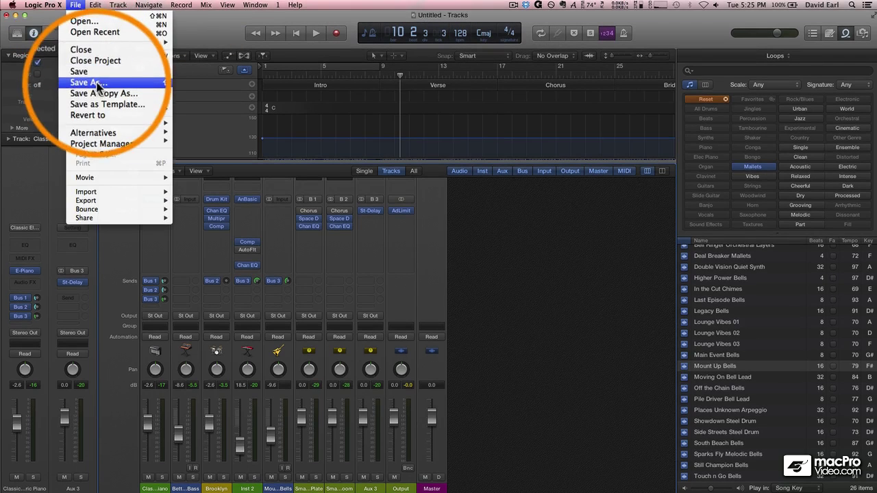
left_click(95, 75)
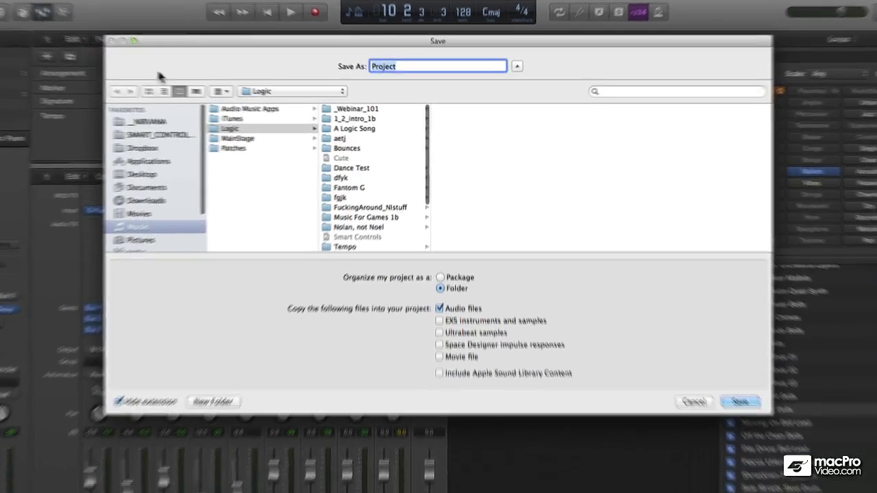
left_click(117, 174)
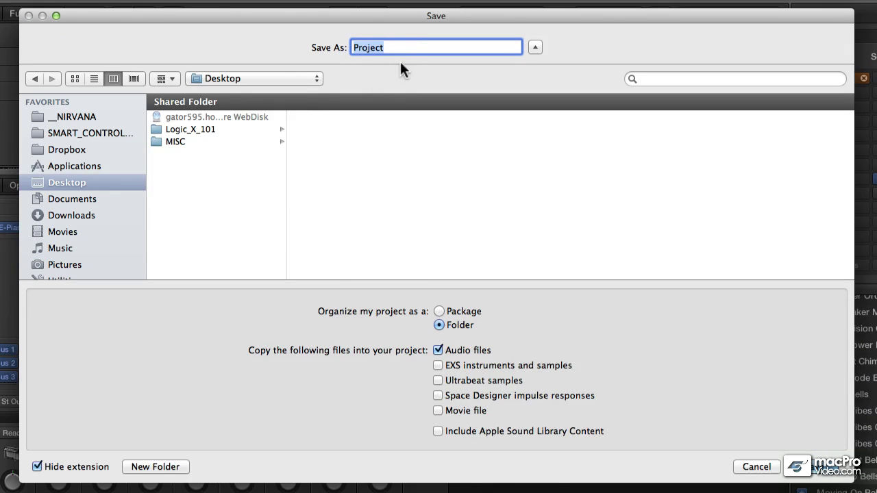
type("A Logic Song")
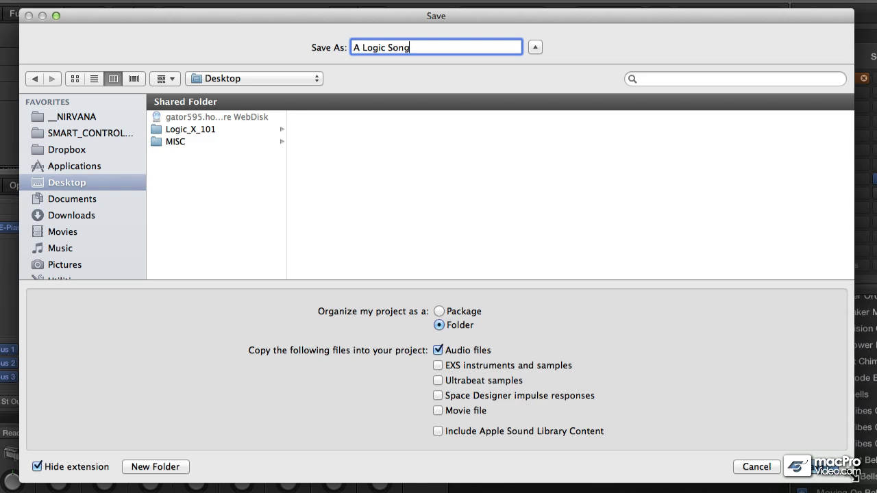
left_click(822, 471)
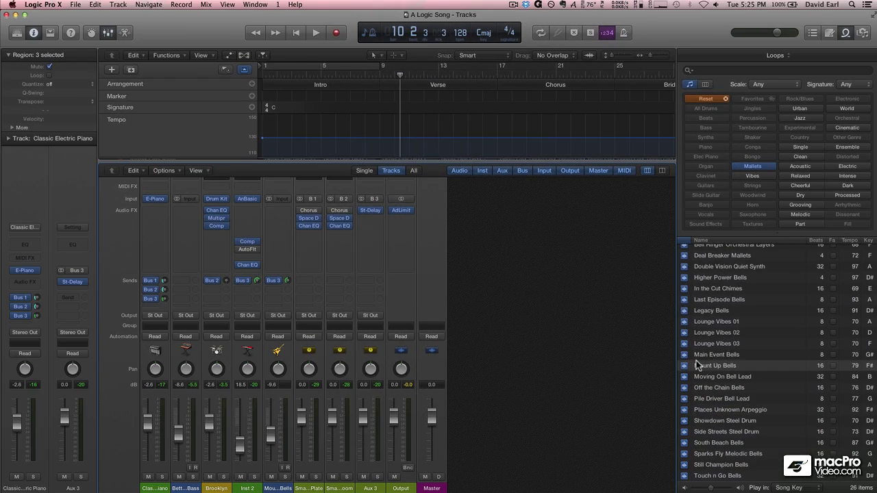